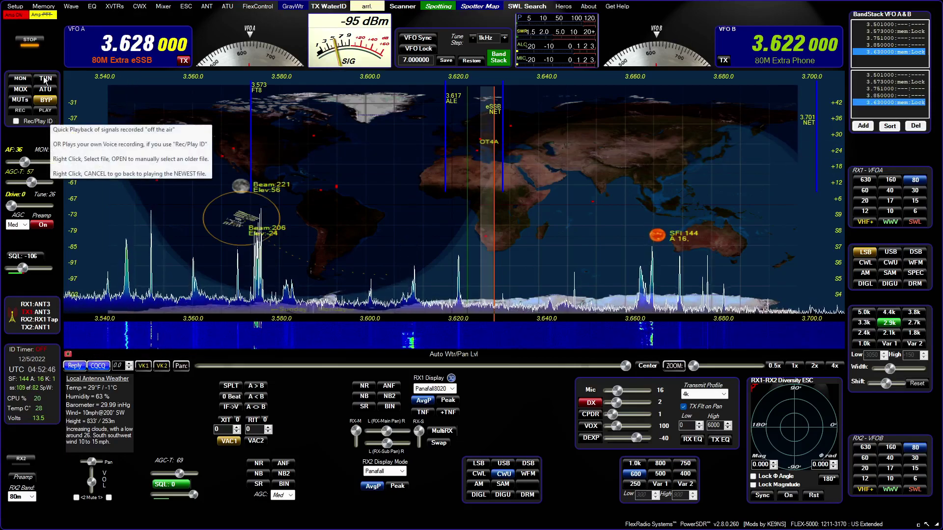
- Open the Wave File Controls and the CW Memories and Keyboard windows
left_click(71, 6)
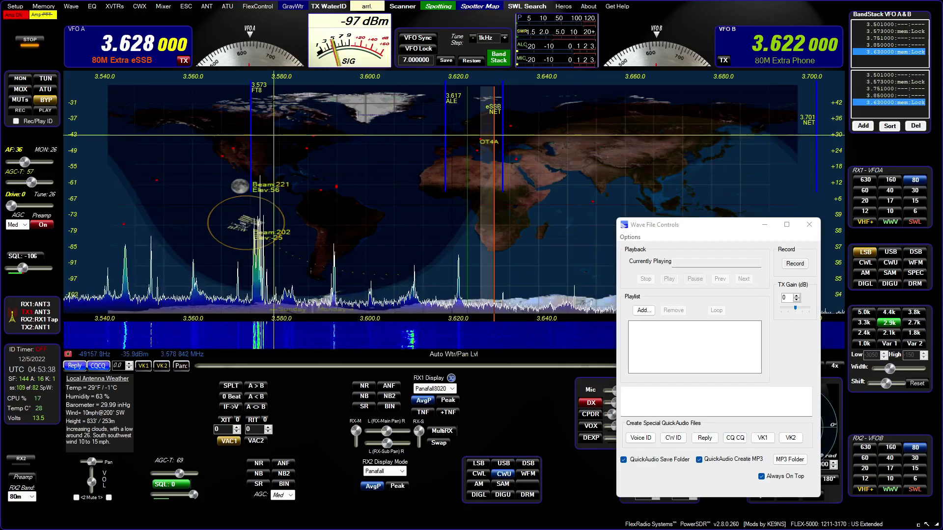
left_click(140, 7)
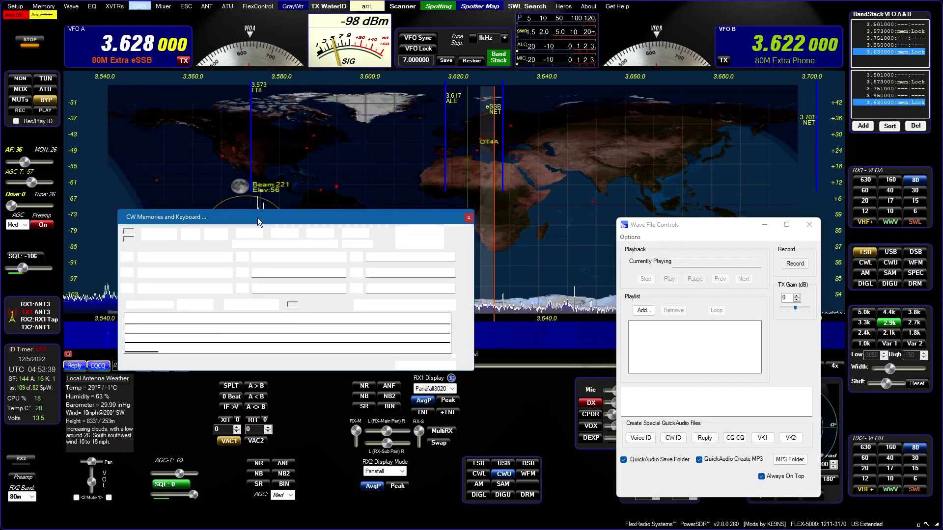
left_click_drag(290, 216, 294, 232)
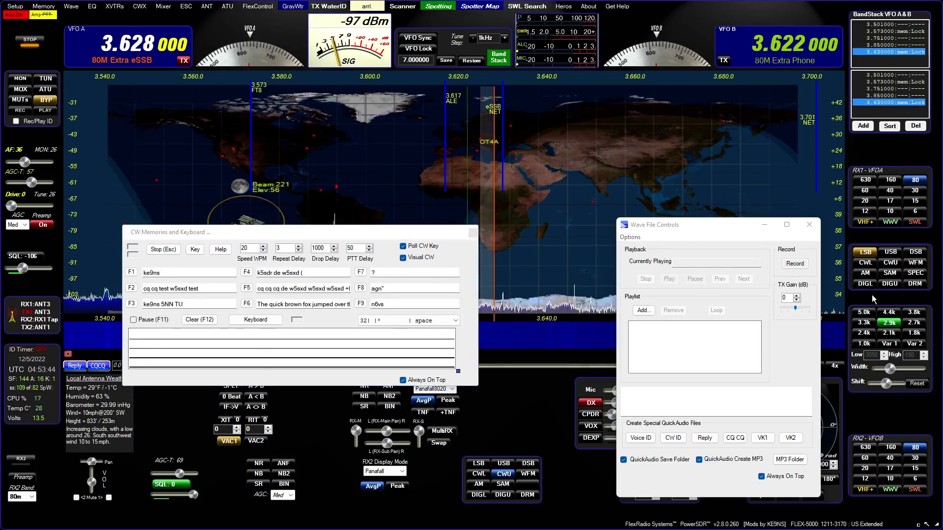
- Switch RX1 to CWL mode and place the CW Memories and Keyboard window beside the Wave File Controls
left_click(866, 263)
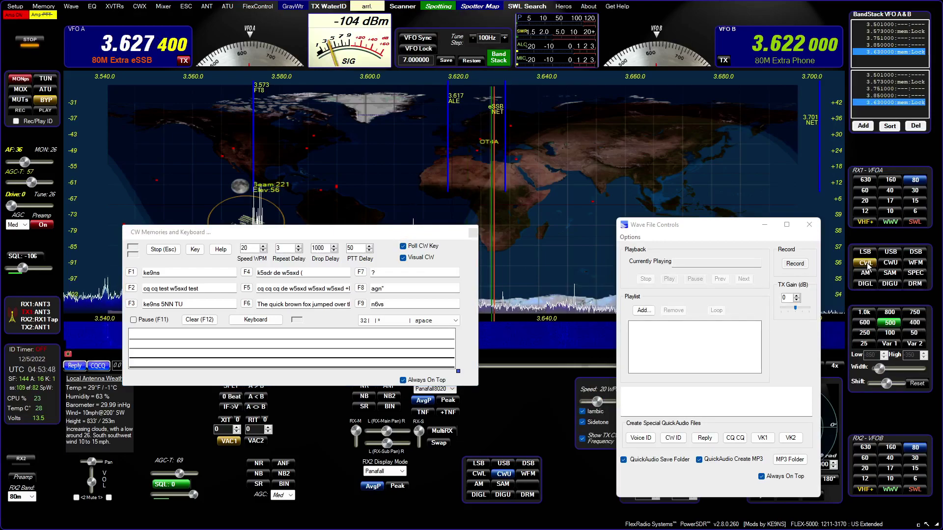
left_click(438, 252)
left_click_drag(350, 235, 483, 294)
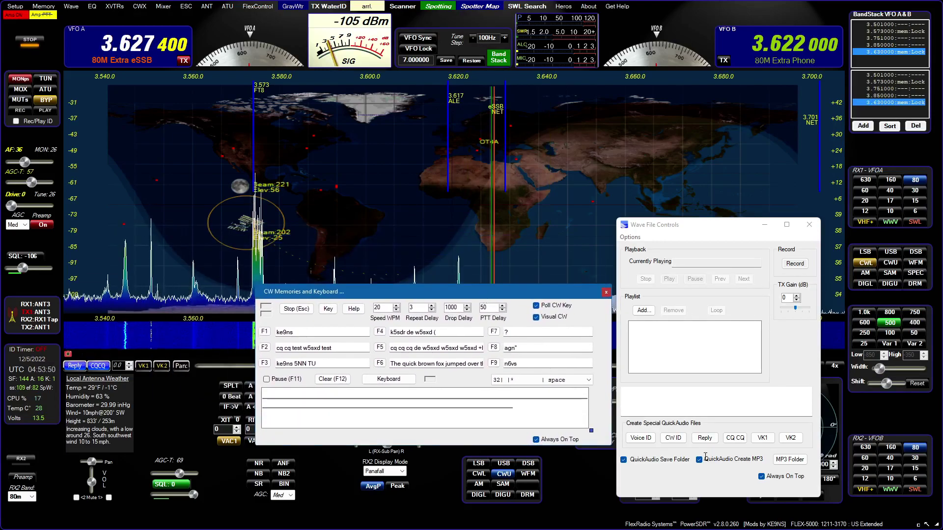
- Record the F1 CW memory message as the VK1 special QuickAudio file
left_click(763, 438)
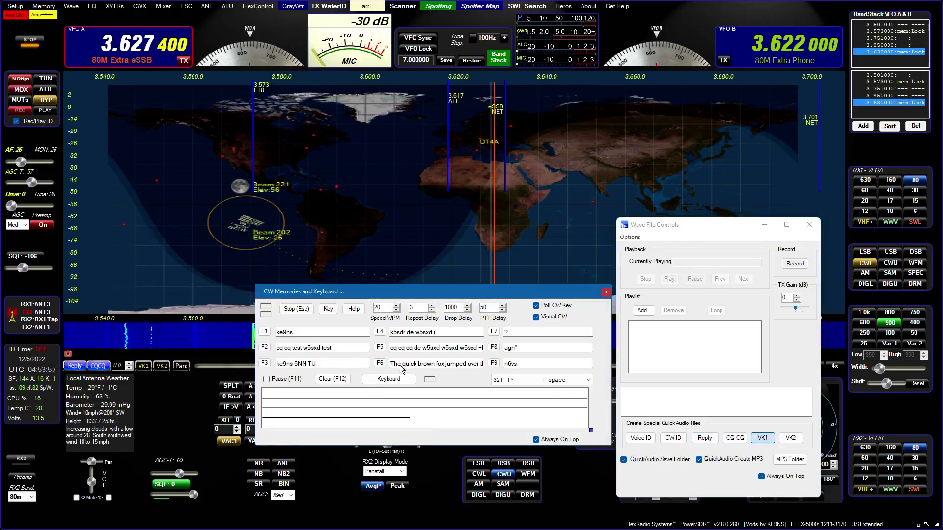
left_click(264, 332)
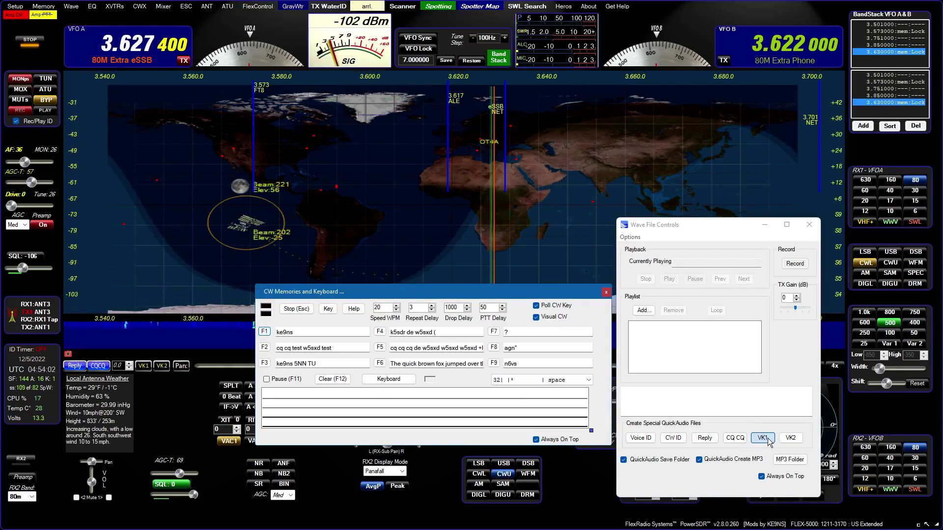
left_click(156, 324)
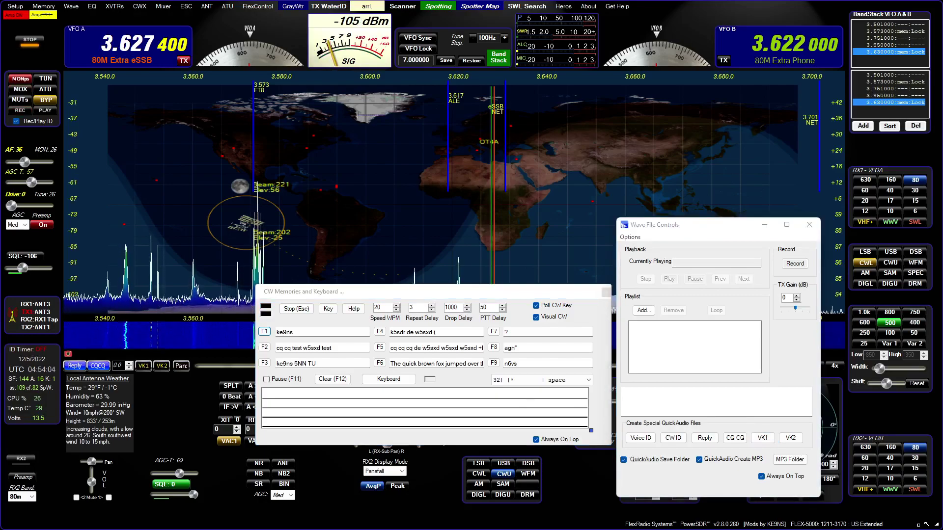
- Close the CW Memories and Keyboard window, return RX1 to LSB mode and play back the VK1 recording
left_click(314, 289)
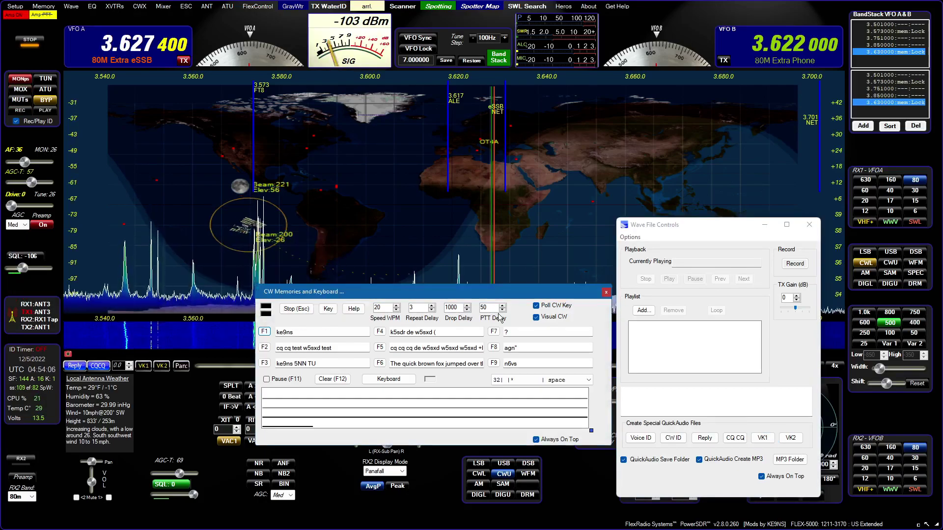
left_click(608, 291)
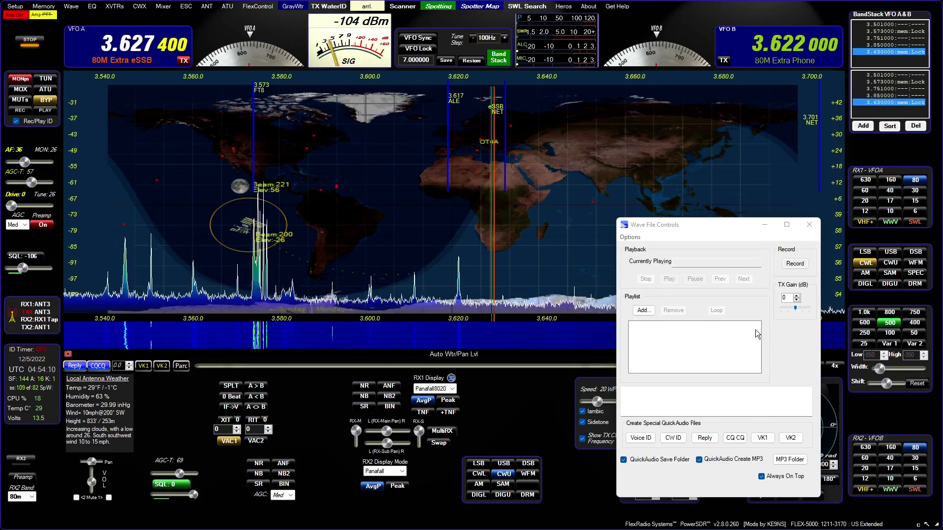
left_click(870, 253)
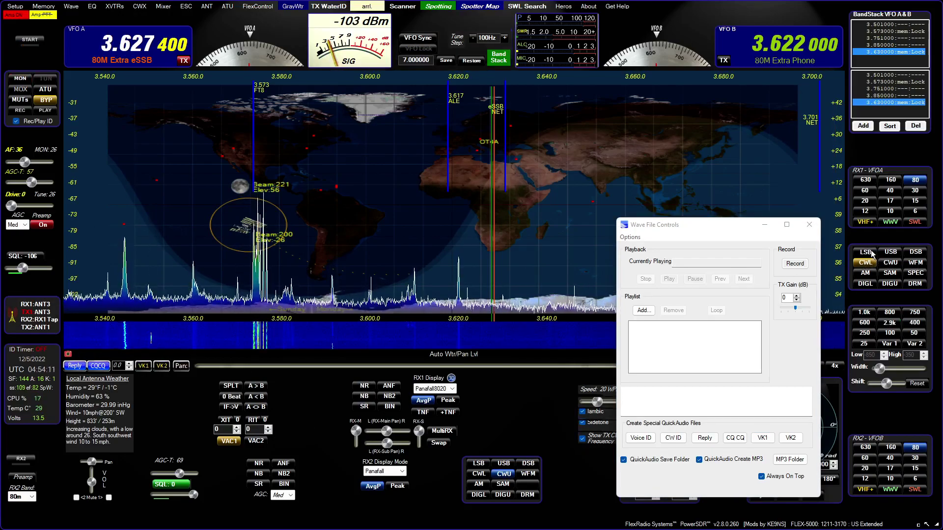
left_click(870, 253)
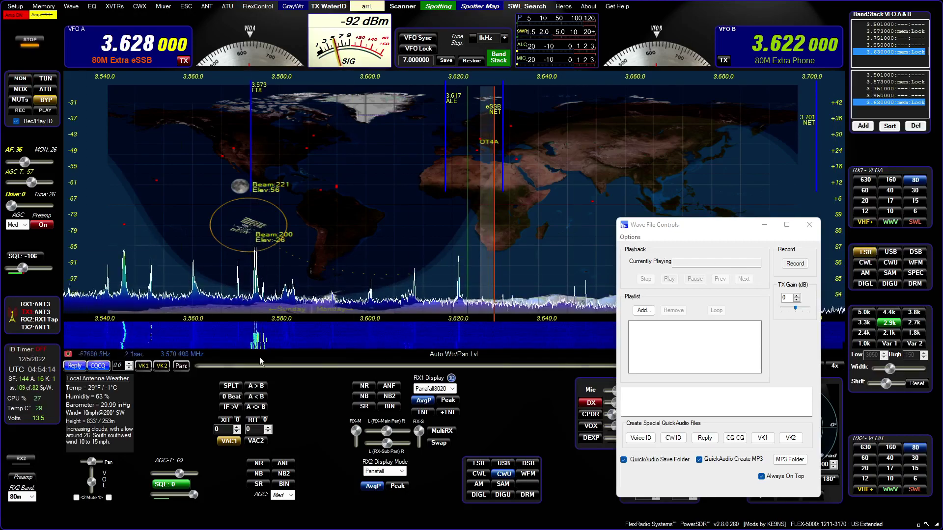
left_click(146, 367)
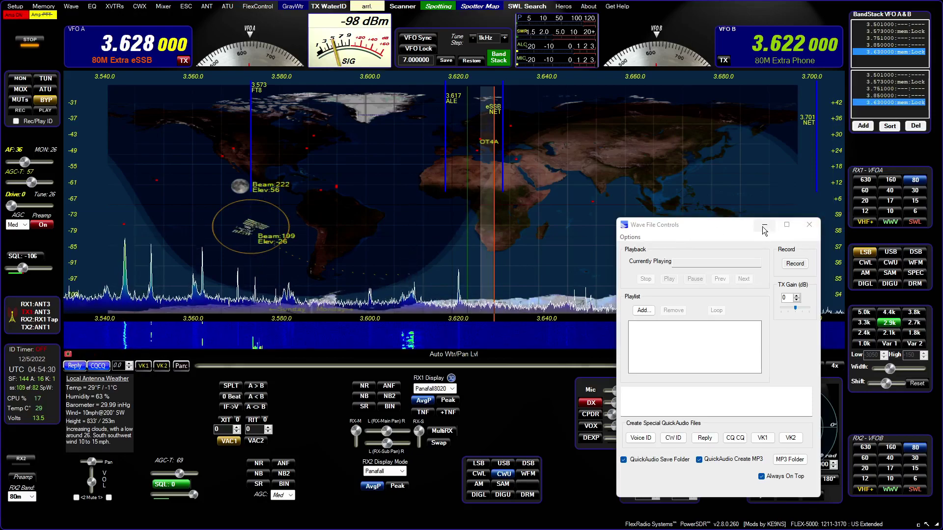
left_click_drag(701, 232, 691, 338)
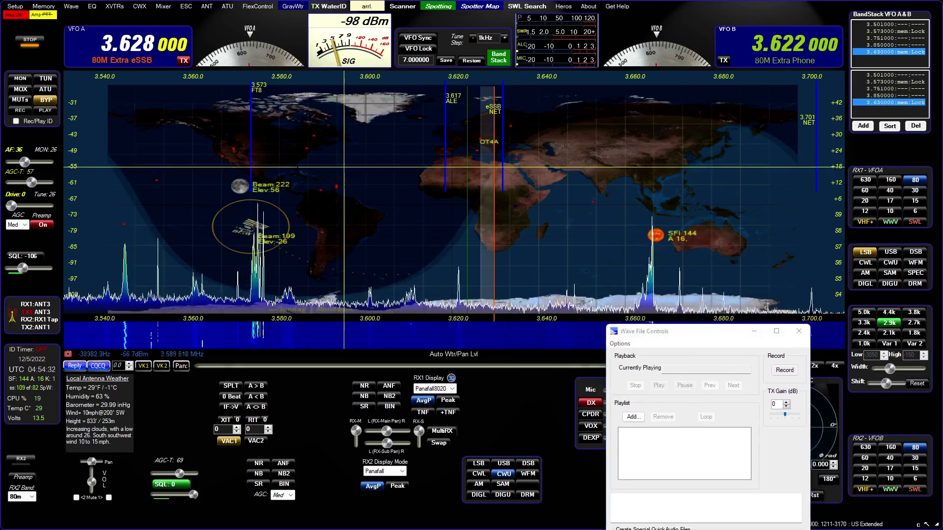
left_click(705, 337)
left_click_drag(705, 334, 720, 222)
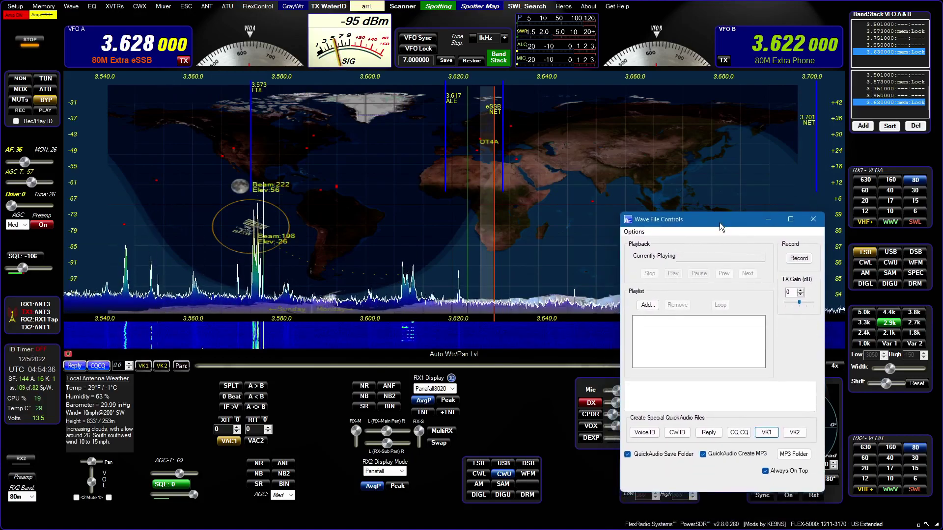
left_click(483, 260)
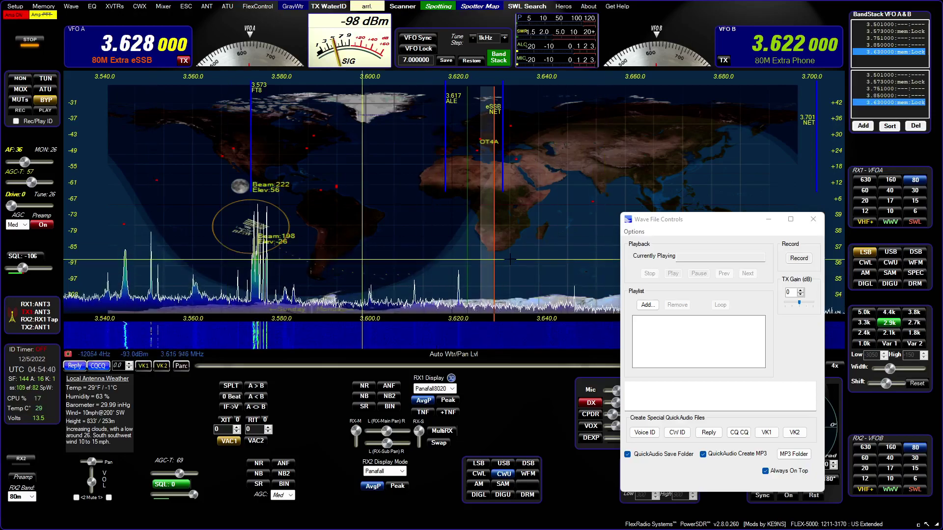
- Set the receive recording to Pre-Processed Audio in the Wave Record Options and close them
left_click(640, 234)
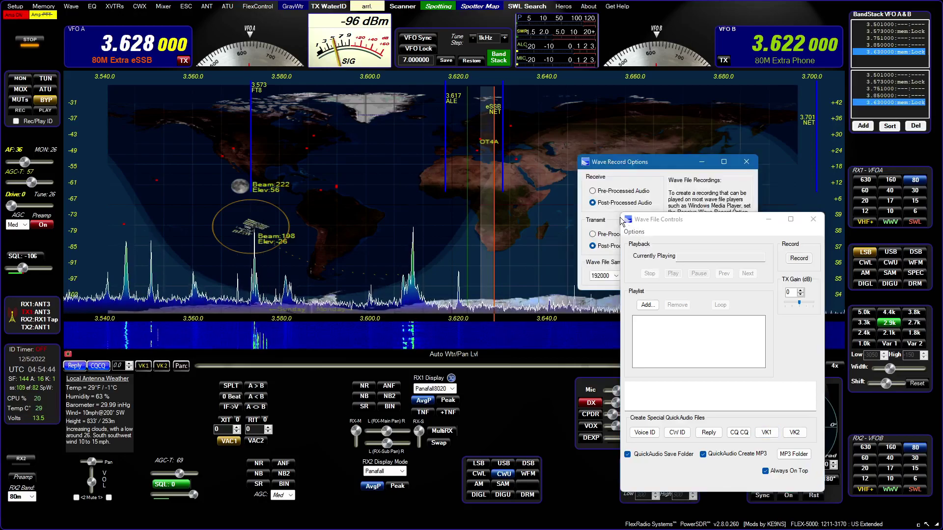
left_click(593, 191)
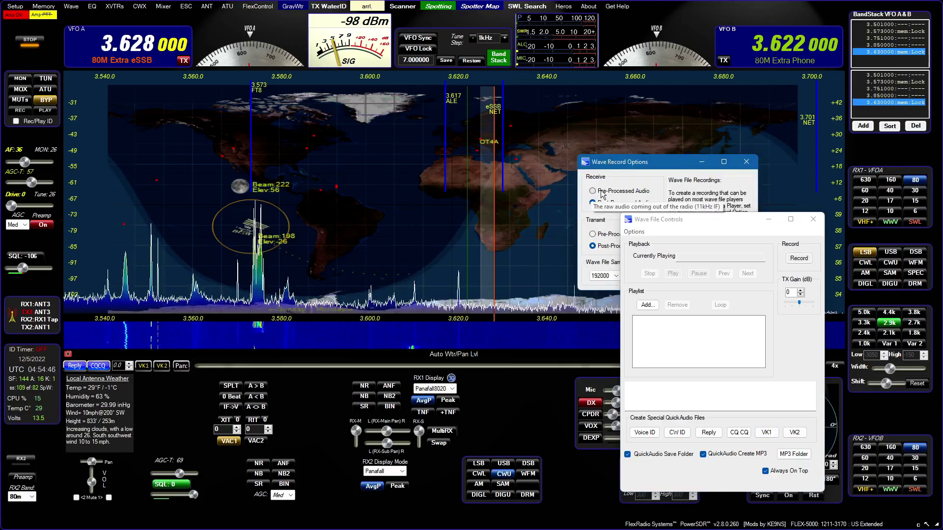
key("alt+F4")
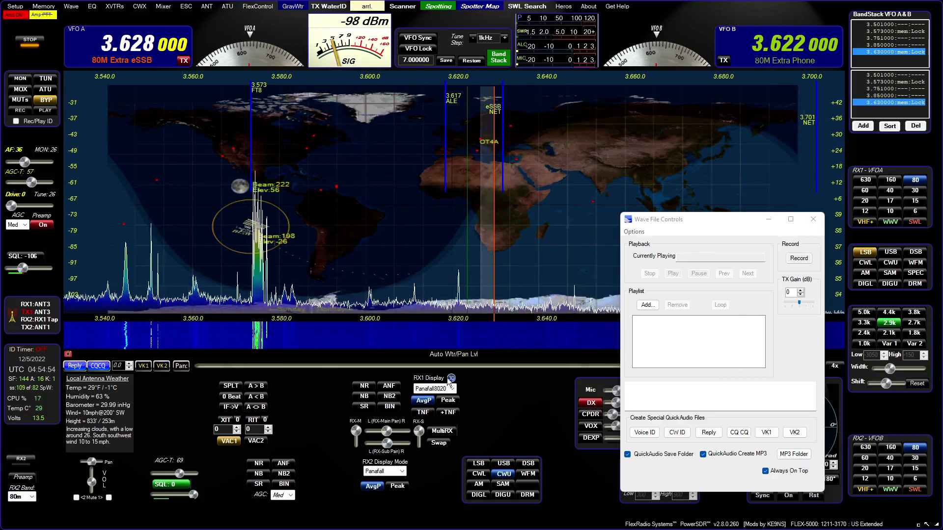
- Enable the Expert DDS settings in the General hardware configuration, set the IF to 0 Hz and accept the setup
left_click_drag(687, 223, 602, 207)
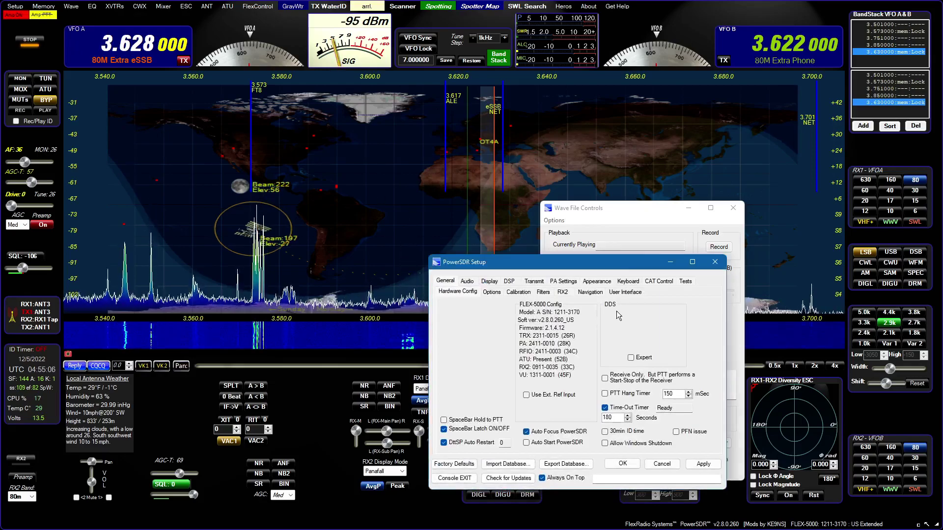
left_click(631, 358)
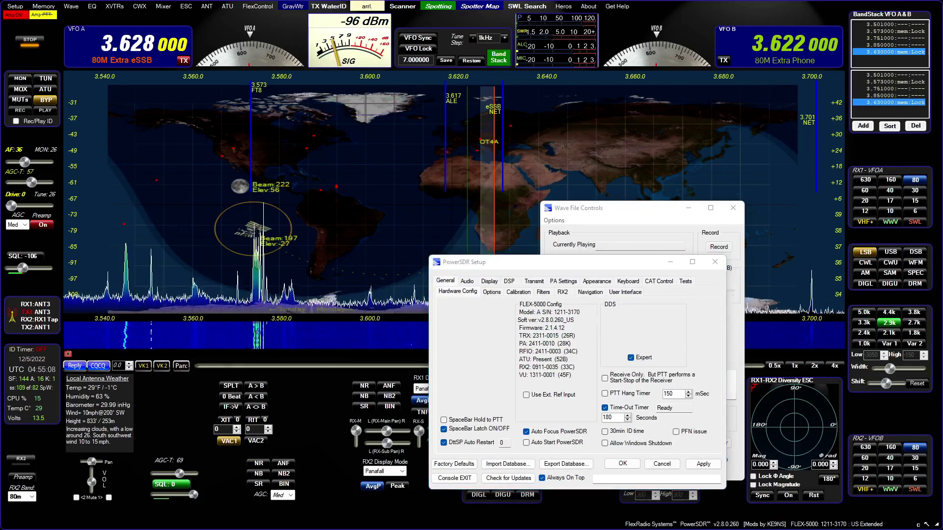
left_click(369, 327)
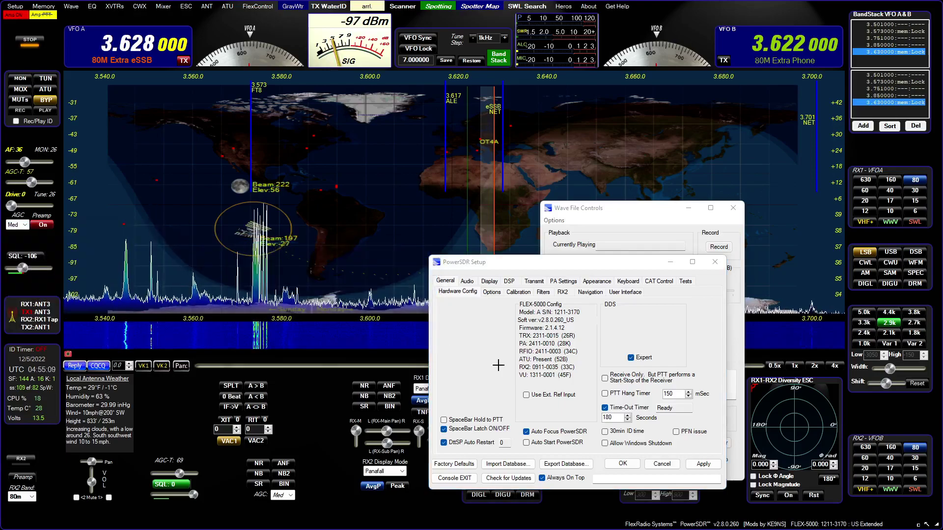
left_click_drag(669, 341, 624, 347)
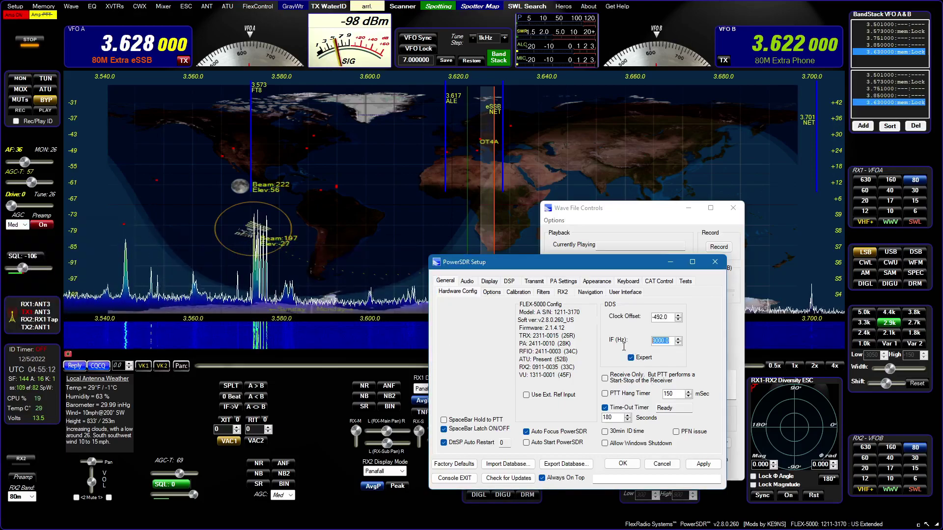
type("0")
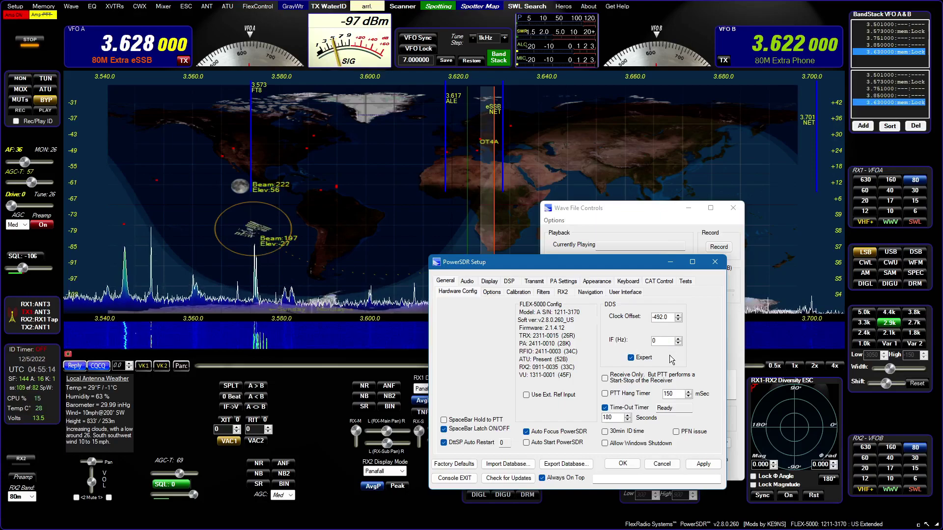
key("Return")
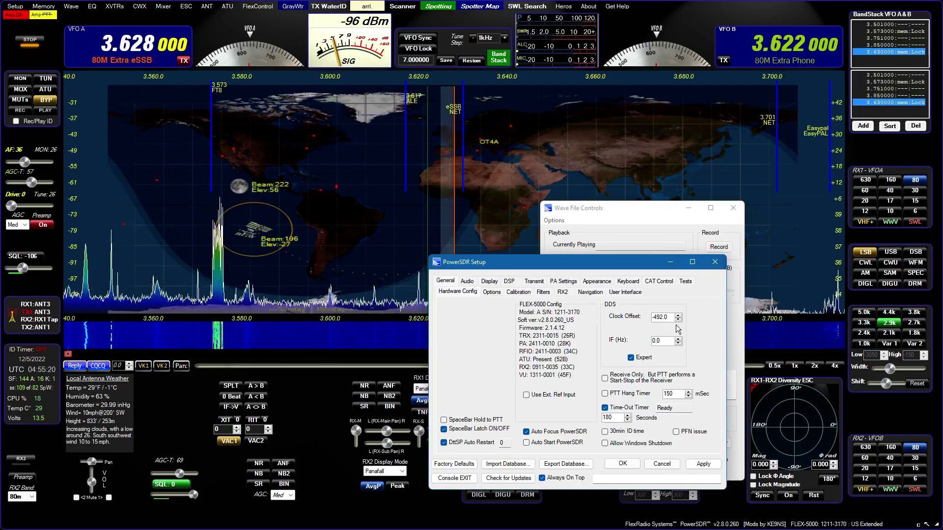
left_click(623, 464)
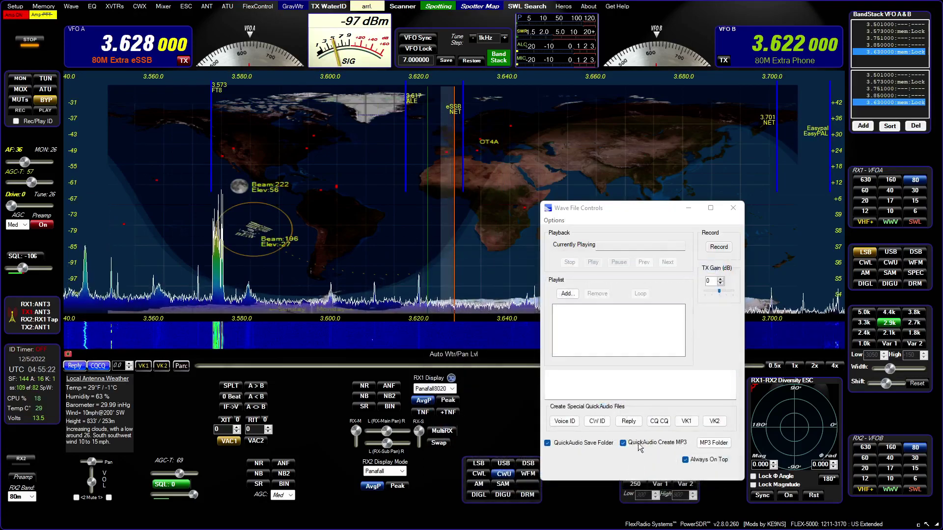
- Record a short stretch of the received LSB signal at 3.628 MHz to a wave file
left_click(723, 248)
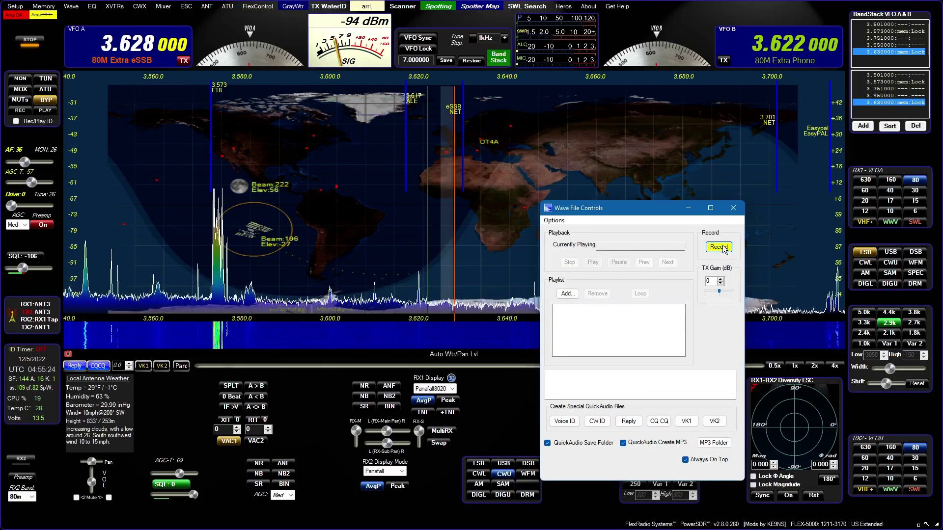
left_click(421, 309)
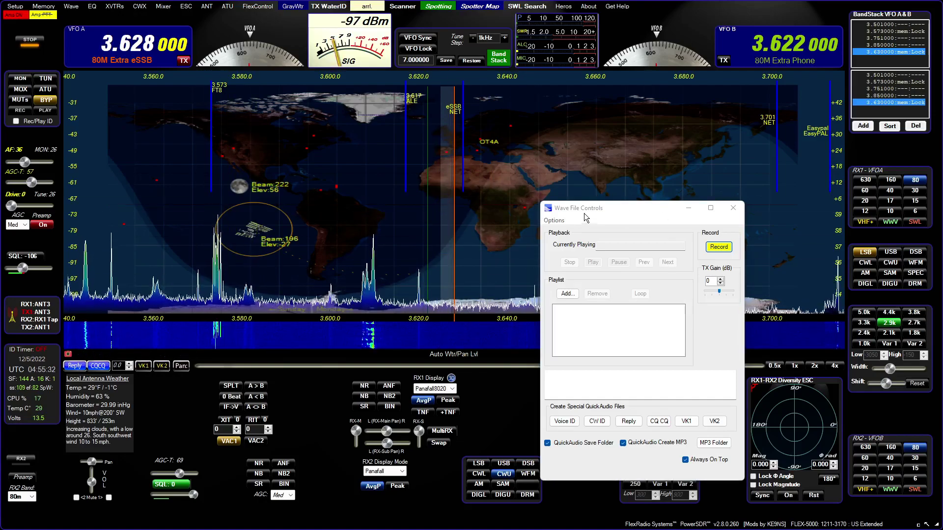
left_click_drag(583, 210, 686, 229)
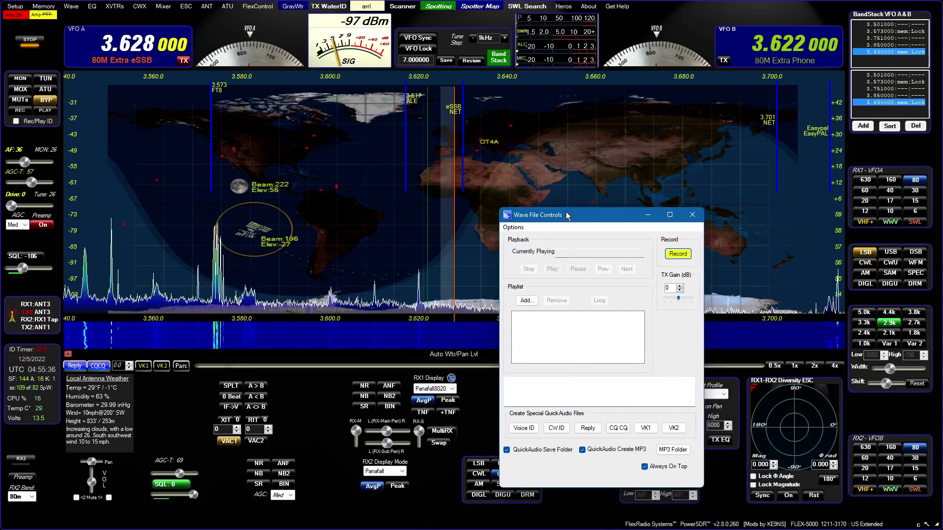
left_click_drag(566, 214, 620, 204)
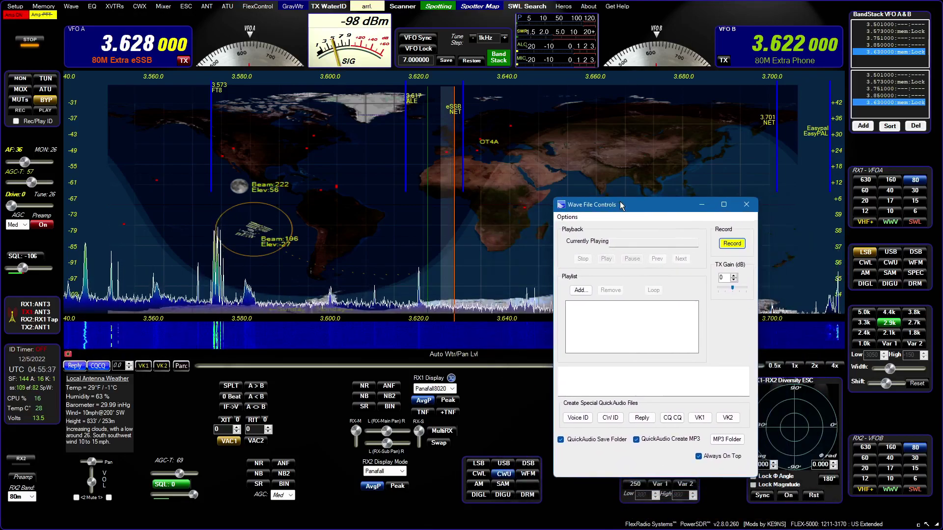
left_click(731, 244)
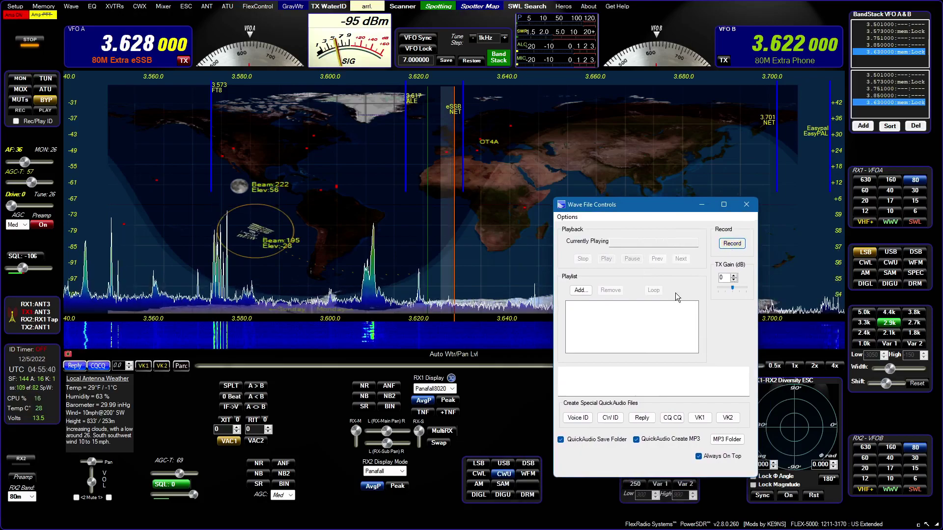
left_click(581, 291)
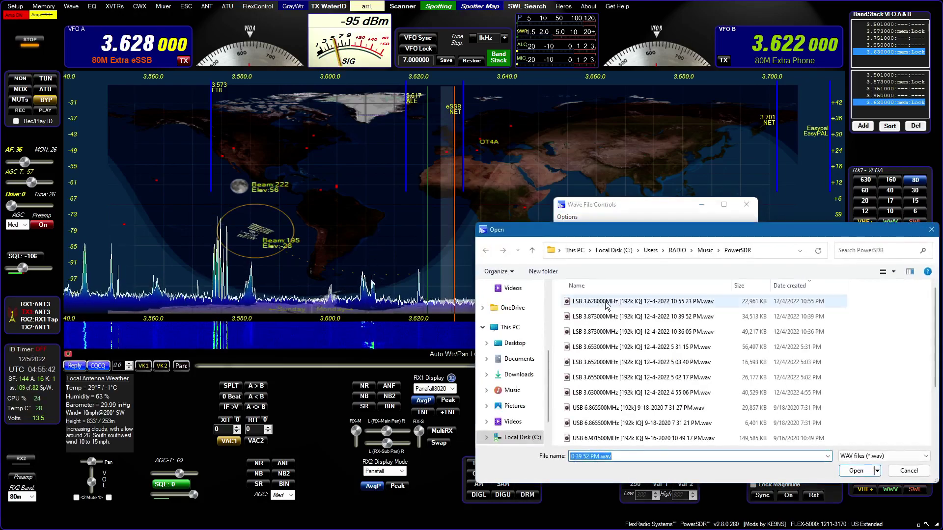
left_click(605, 302)
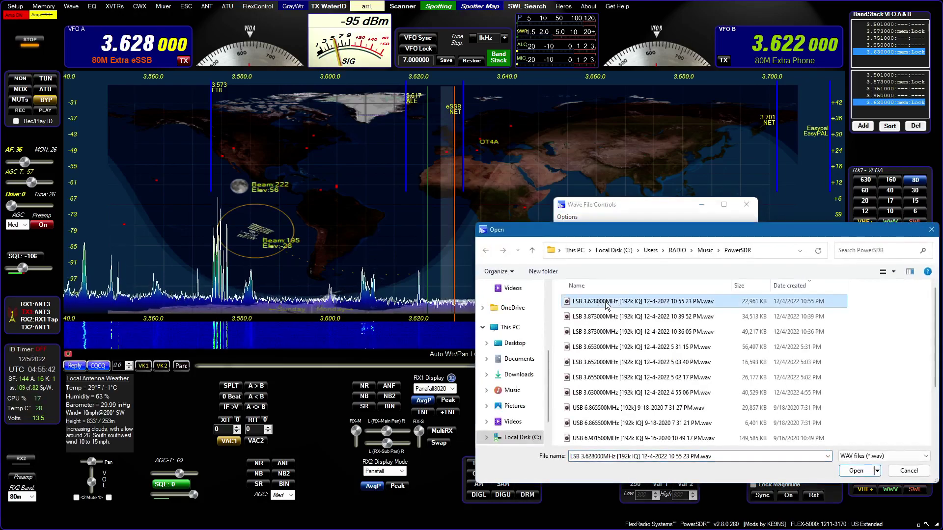
left_click(849, 472)
left_click(608, 259)
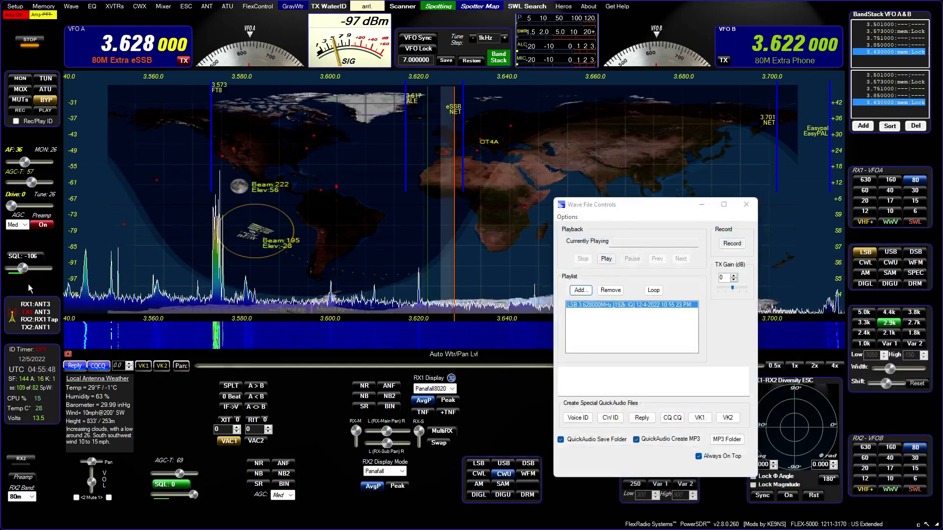
- Set the FLEX-5000 Receiver 1 and Transmit 1 antennas to ANT 1 and close the antenna settings
left_click(206, 6)
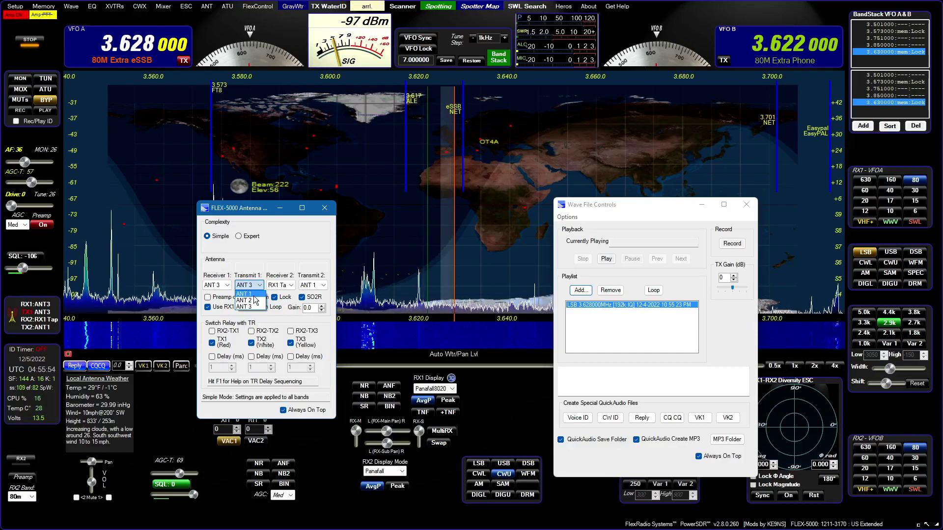
left_click(244, 293)
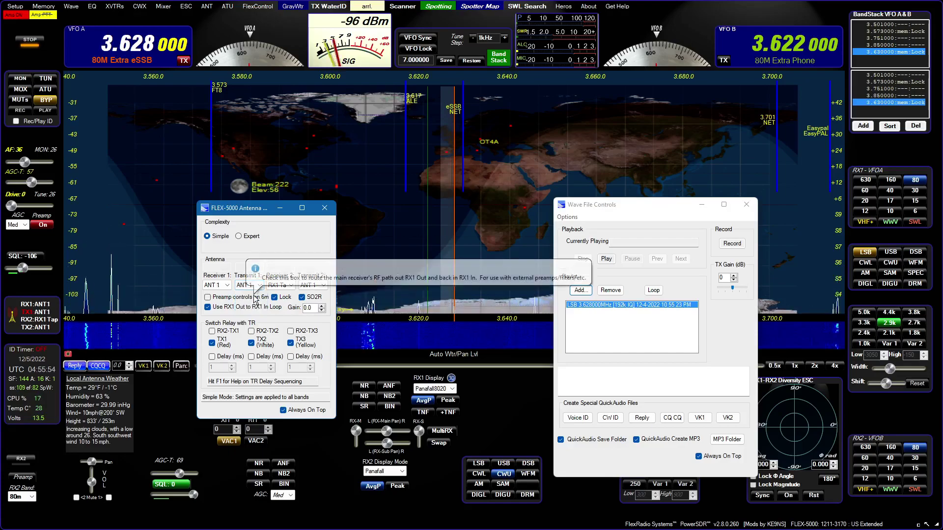
left_click(324, 210)
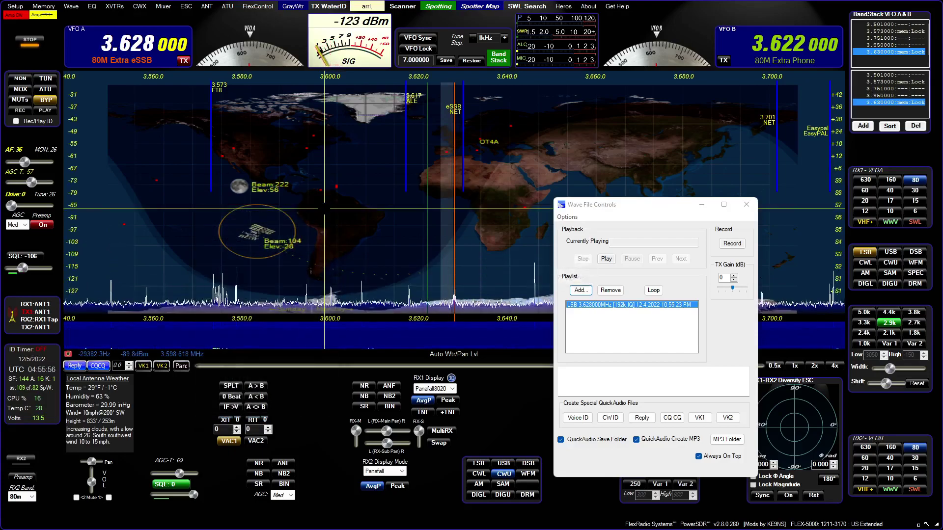
- Play the 192k IQ recording with the wave controls moved off the spectrum, and auto-adjust the waterfall and panadapter levels
left_click(606, 258)
left_click_drag(559, 213, 686, 216)
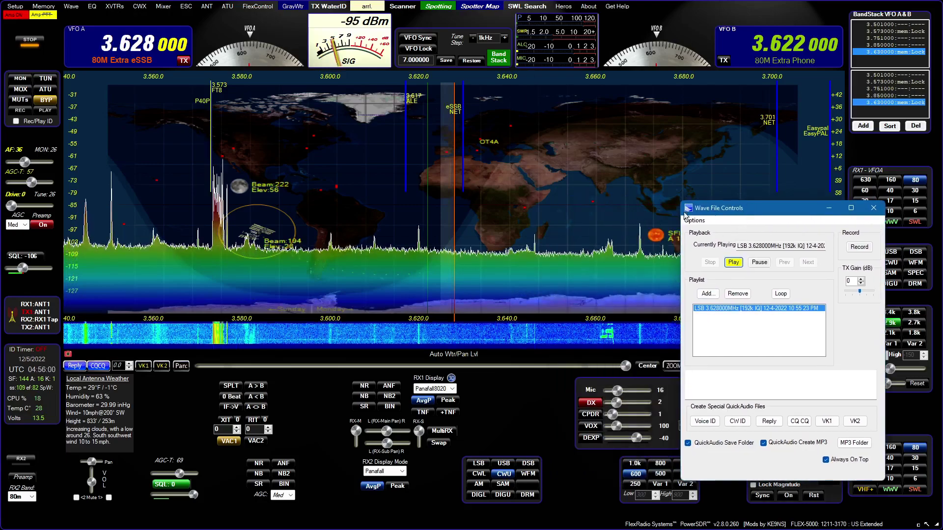
left_click(453, 354)
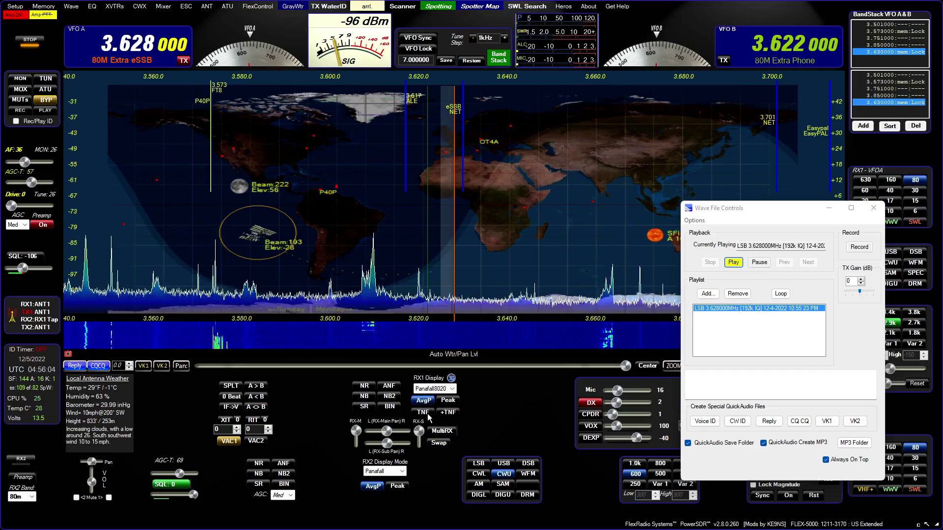
- Enable MultiRX and tune VFO B across the playing IQ recording to 3.650 MHz
left_click(446, 433)
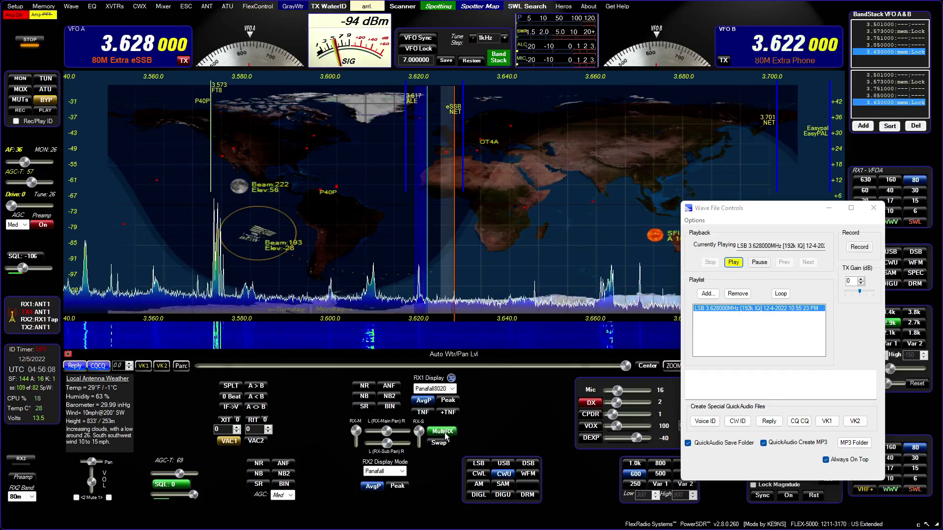
left_click(452, 261)
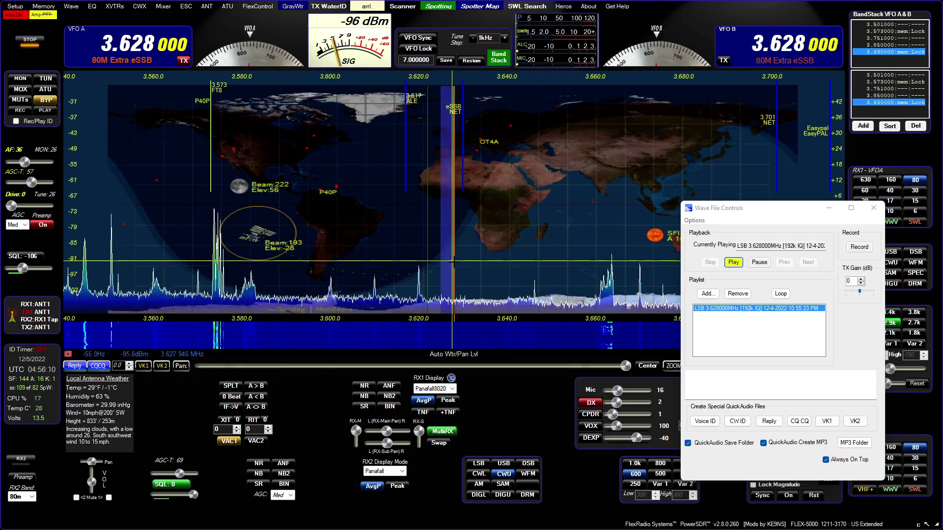
scroll(456, 262, "up", 3)
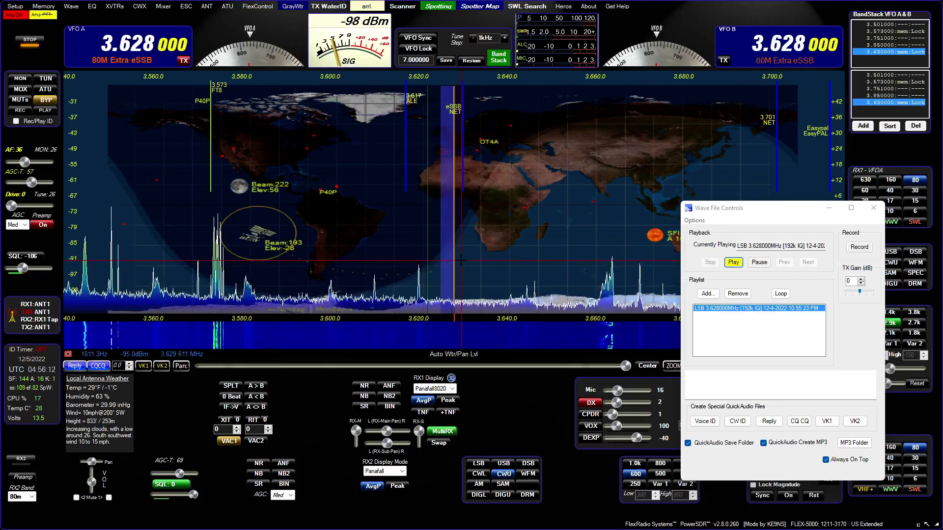
scroll(459, 262, "up", 19)
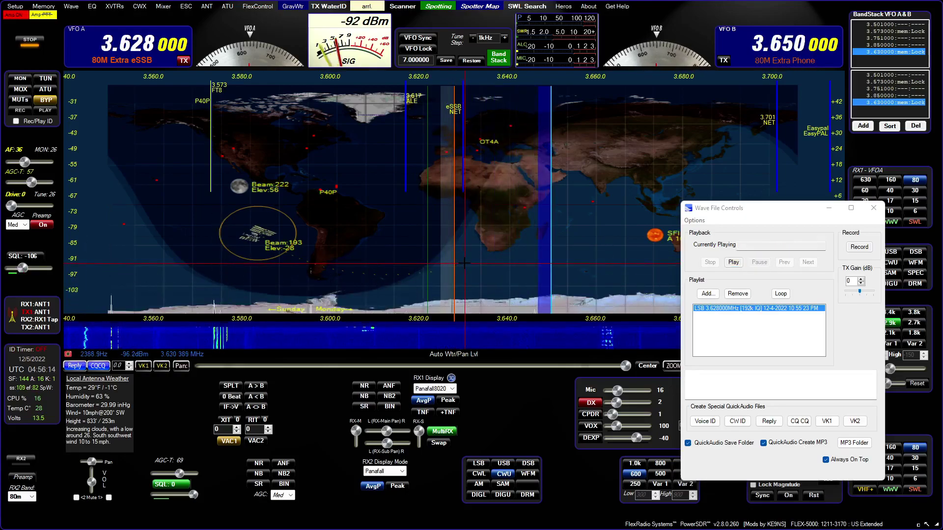
- Restart the IQ recording and tune VFO B up to the signal at 3.664 MHz
left_click(733, 262)
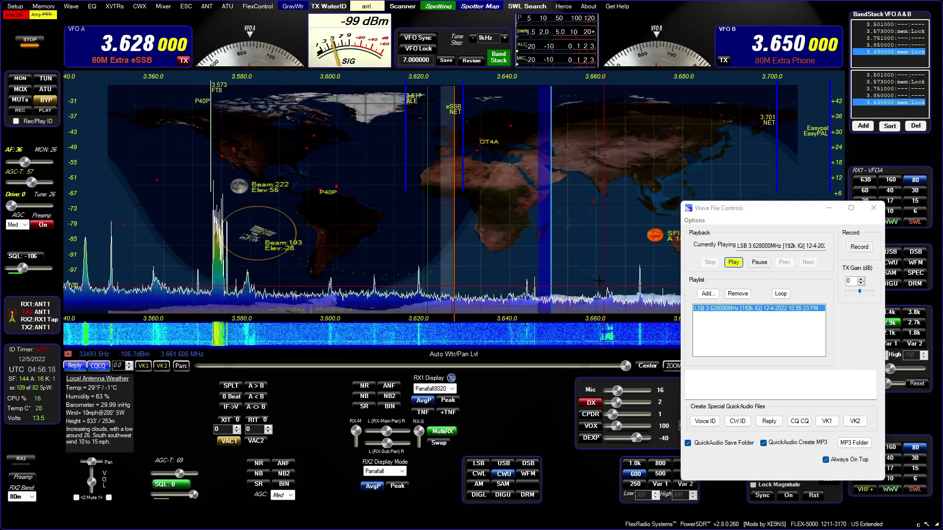
scroll(599, 273, "up", 2)
scroll(599, 273, "up", 12)
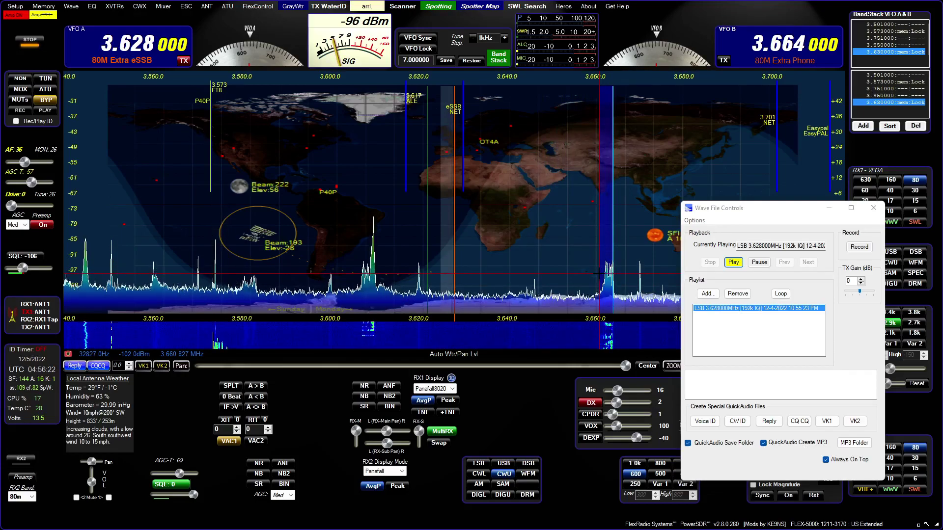
- Tune VFO B down through the playing recording to the digital signals at 3.576 MHz
scroll(598, 273, "down", 20)
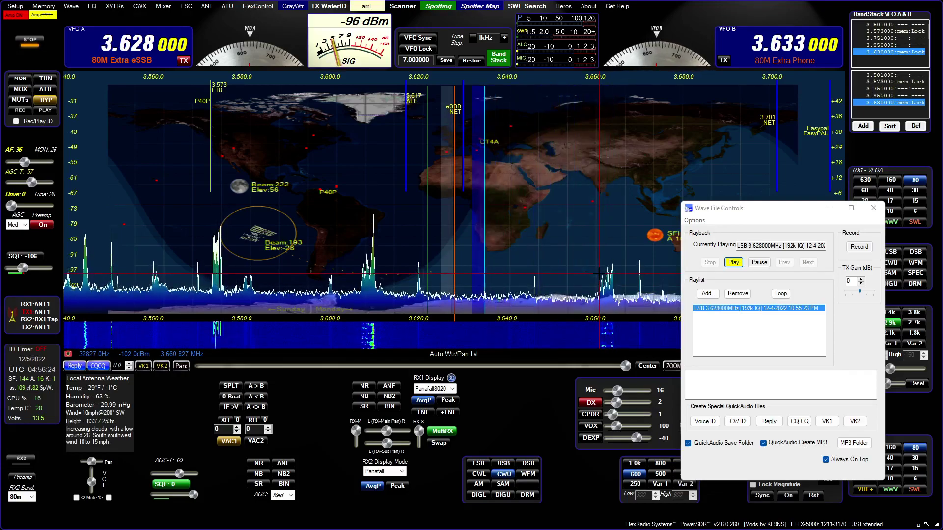
scroll(599, 272, "down", 13)
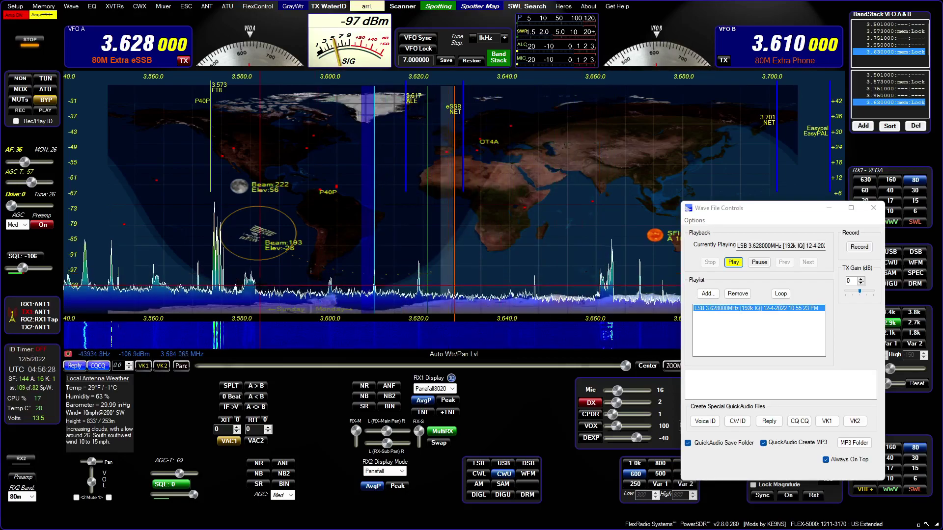
scroll(599, 273, "down", 20)
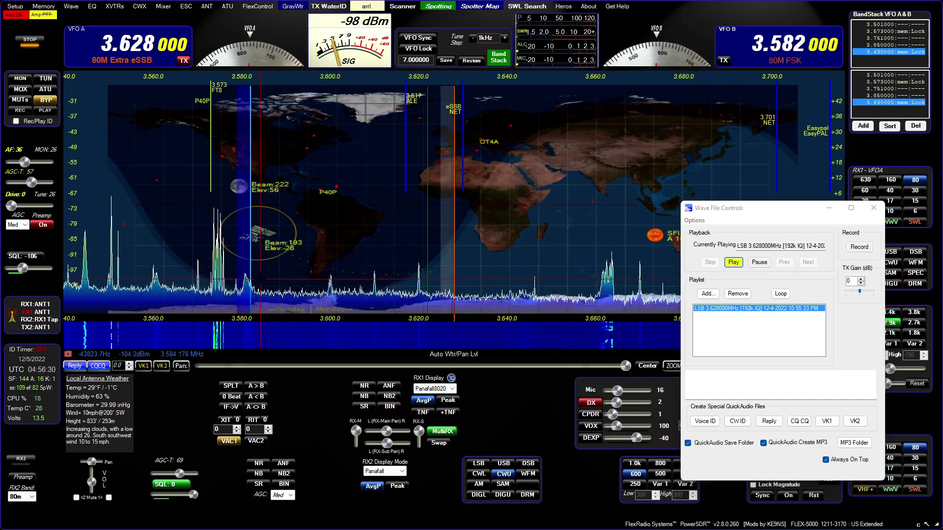
scroll(261, 279, "down", 7)
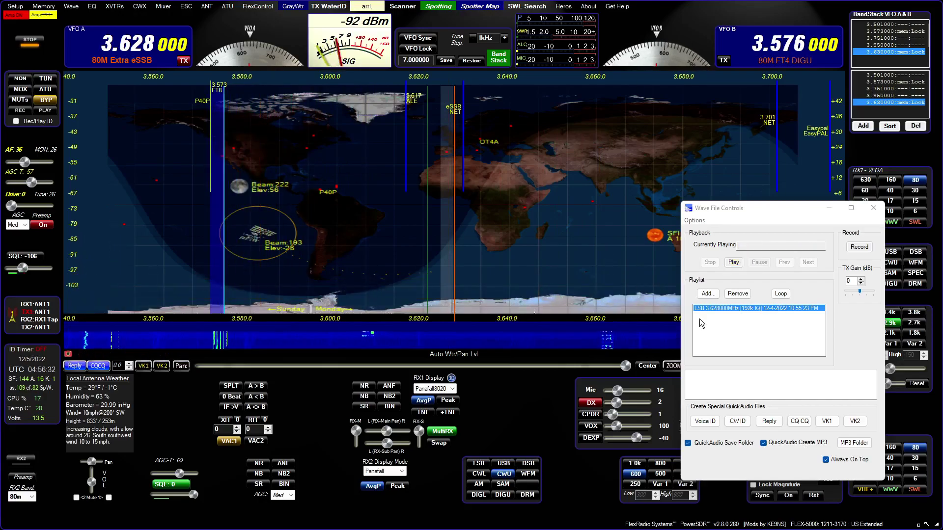
- Replay the IQ recording and tune VFO B back up from the digital signals to 3.664 MHz
left_click(733, 262)
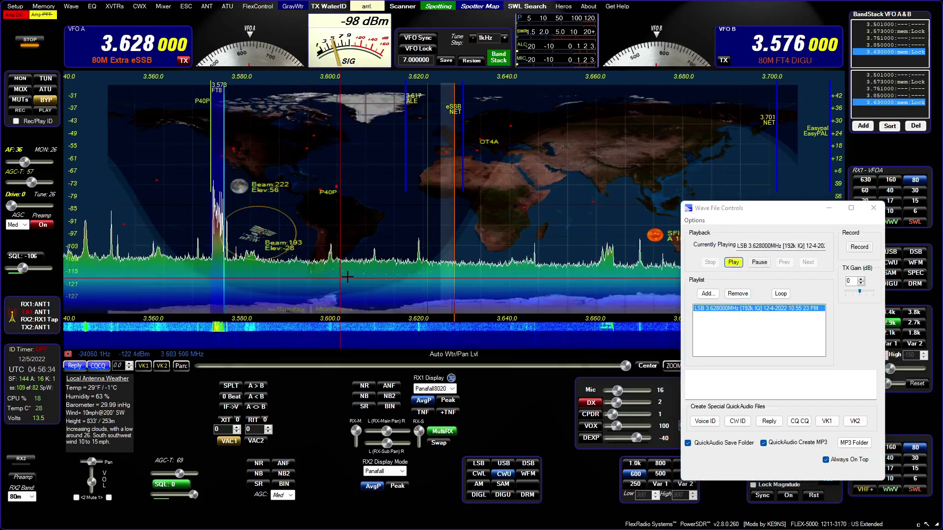
scroll(347, 276, "up", 20)
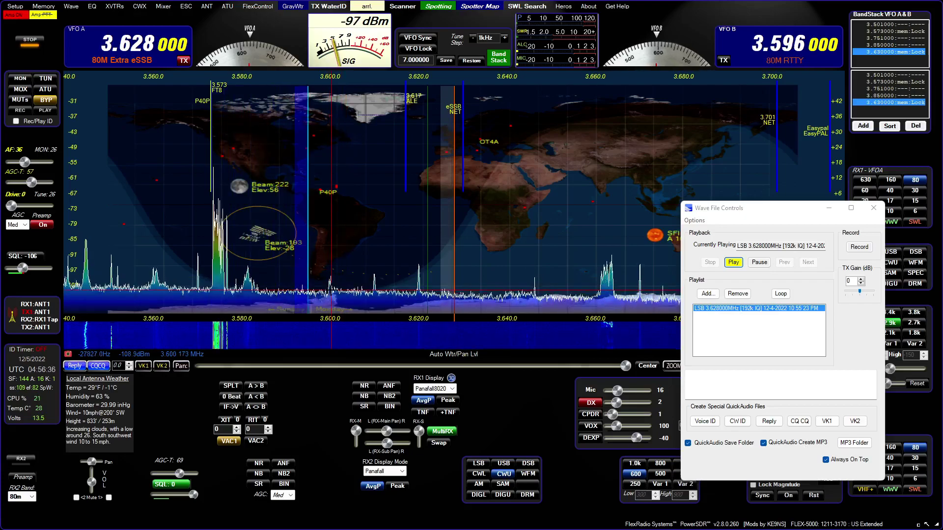
scroll(347, 276, "up", 20)
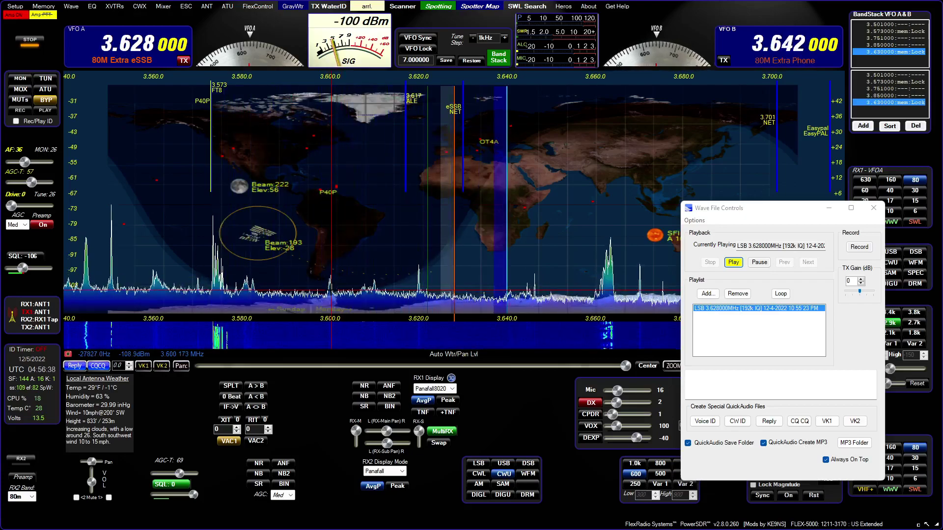
scroll(347, 277, "up", 20)
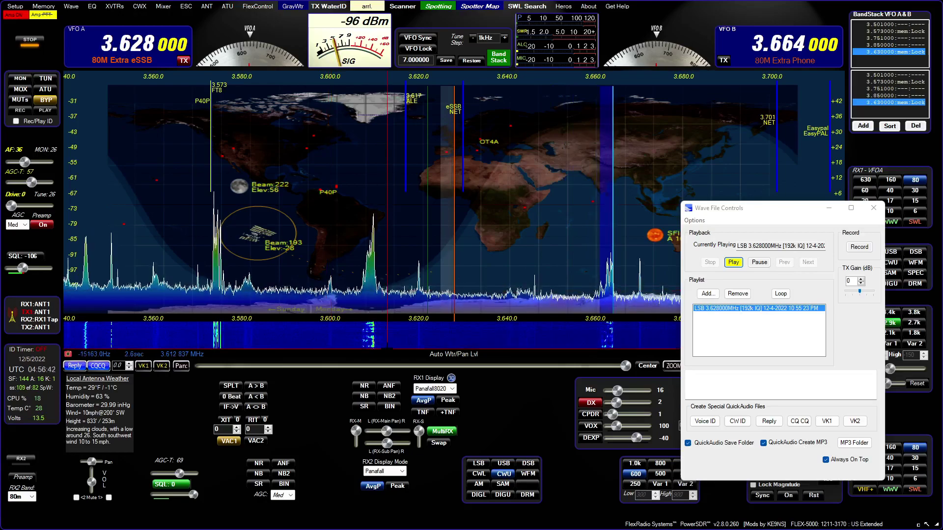
- Stop the IQ playback and close the wave file controls
left_click(736, 263)
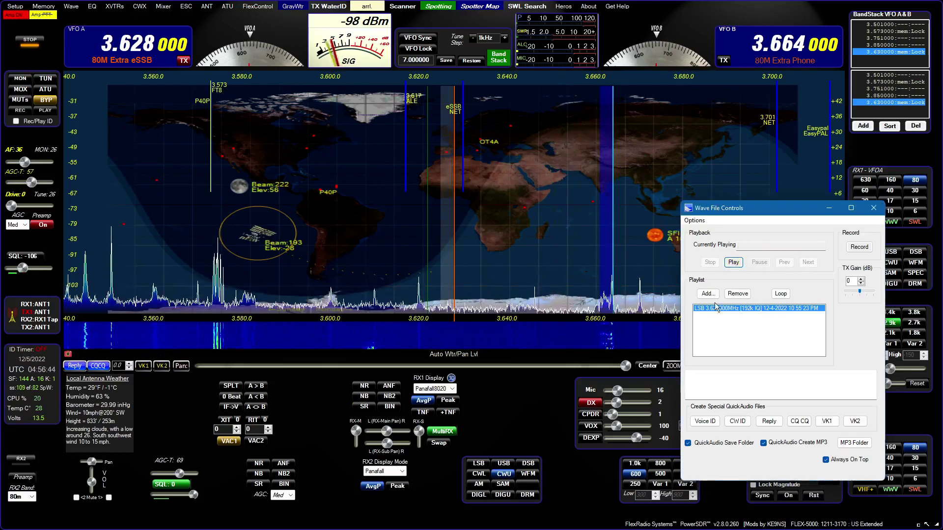
left_click(561, 334)
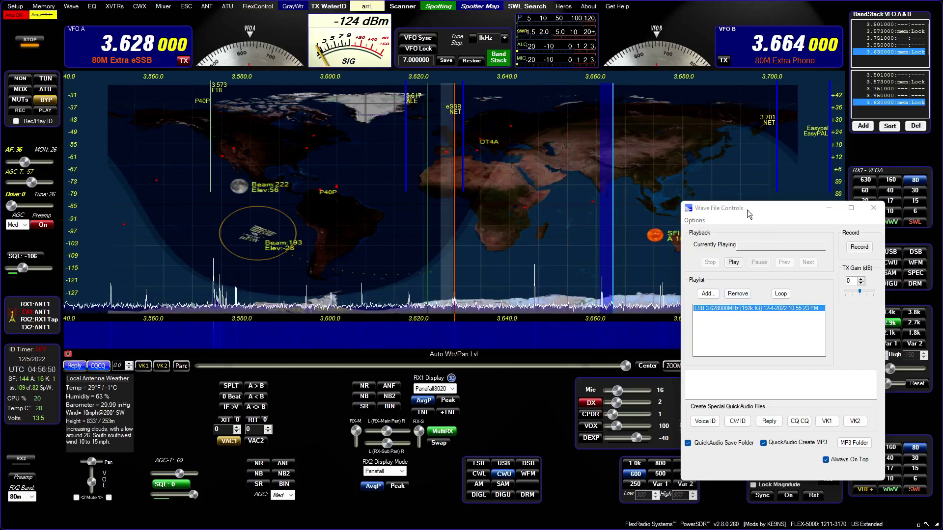
left_click(873, 209)
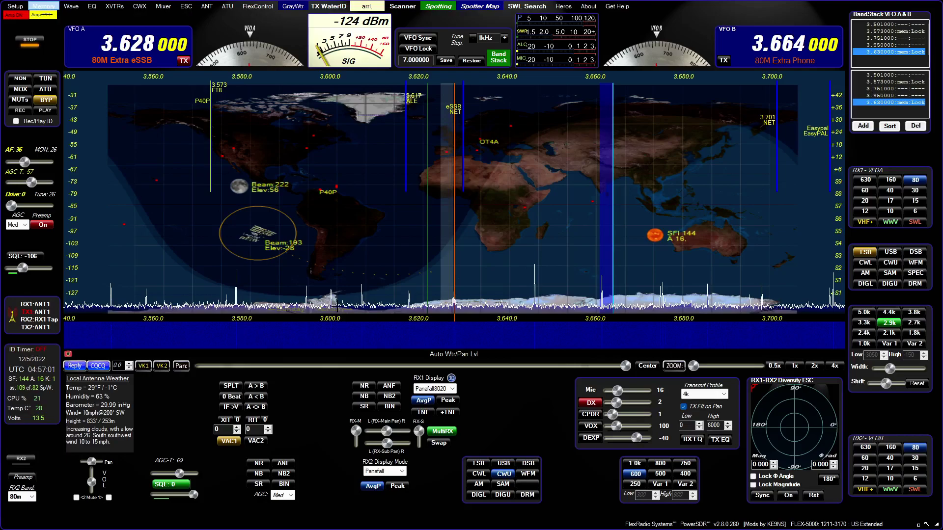
- Examine the scheduled recording options and recording folder access in the memory list, and close it
left_click(44, 6)
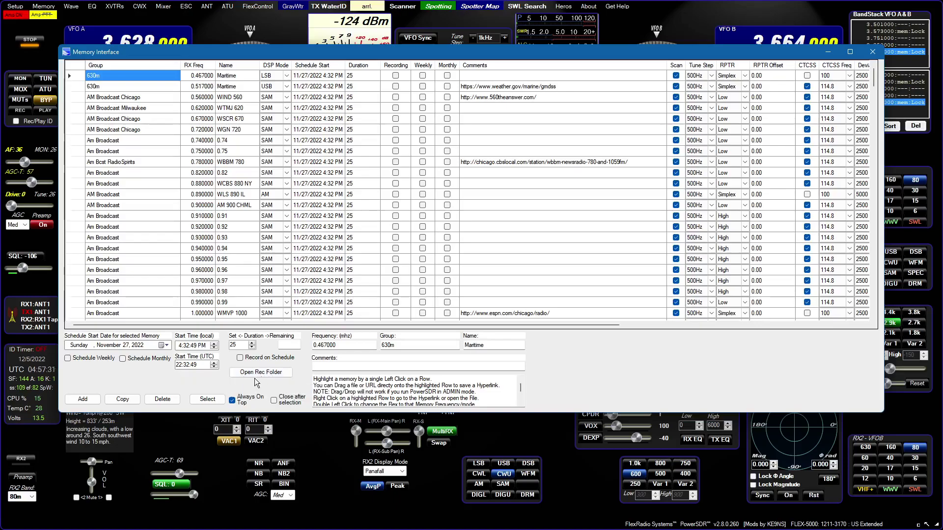
left_click(872, 53)
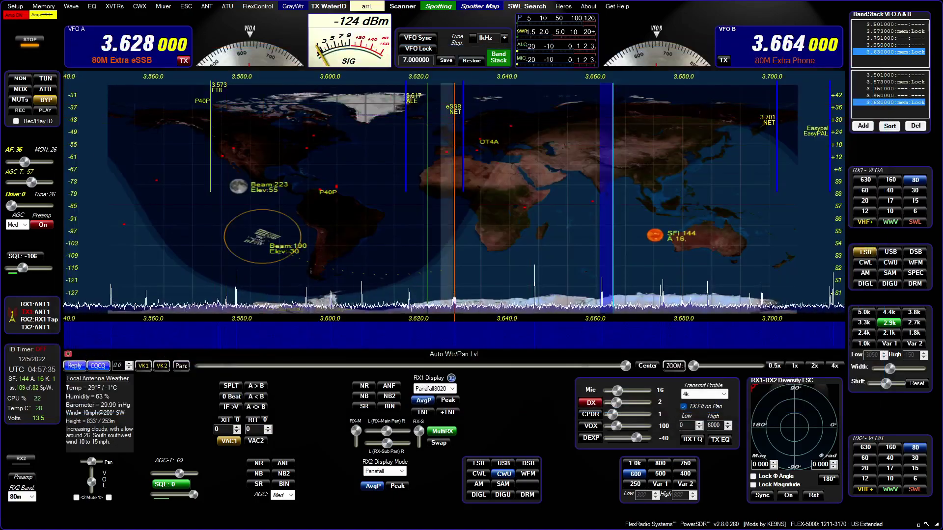